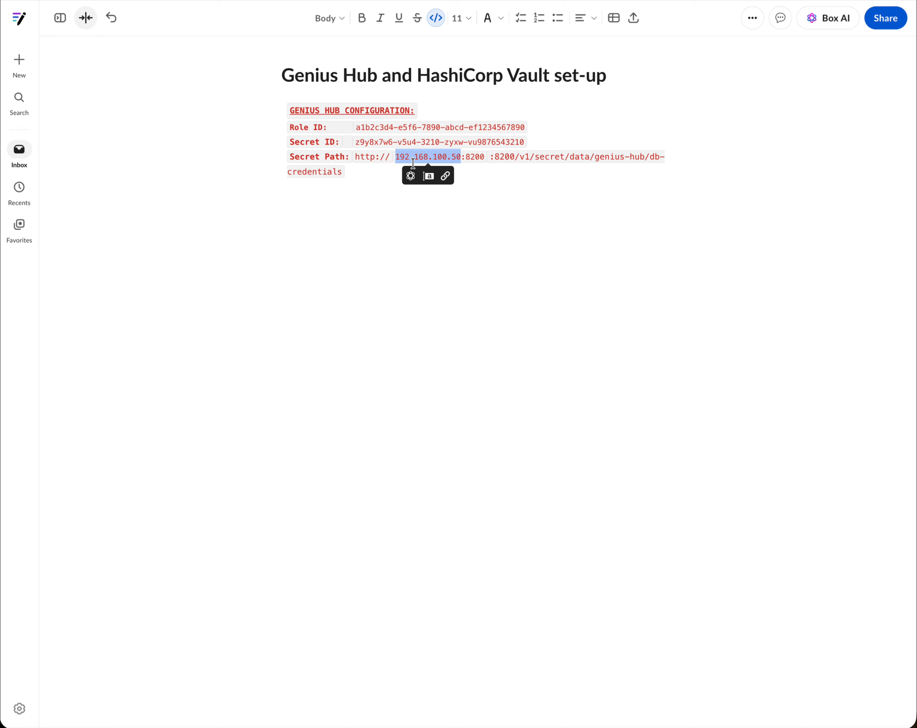
# Step: Clear the IP address selection in the Vault set-up note and return to the Genius Hub secret form
pyautogui.click(363, 179)
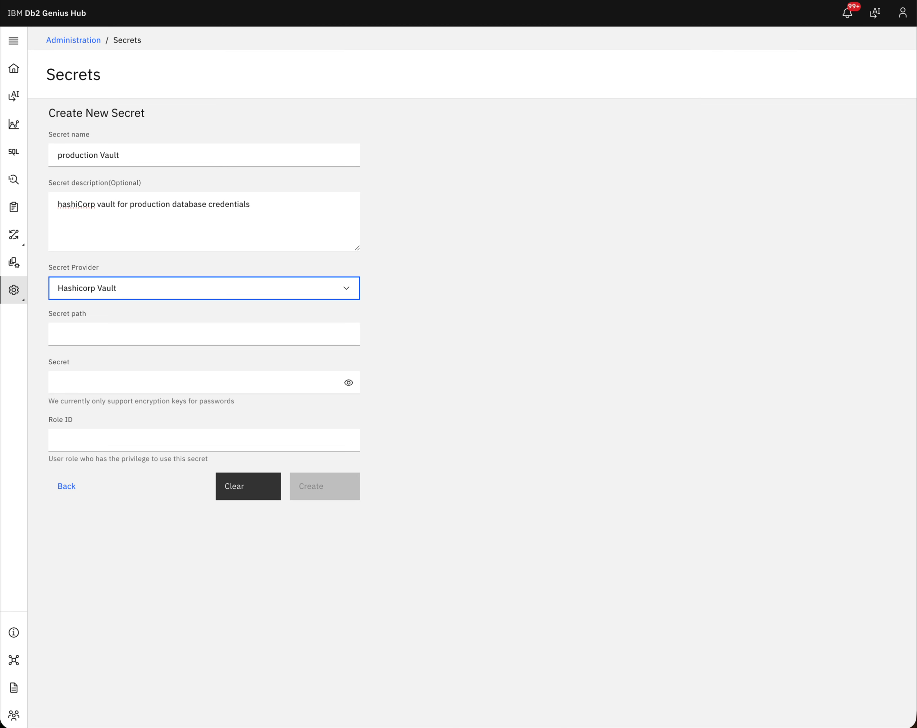
pyautogui.press('super+Tab')
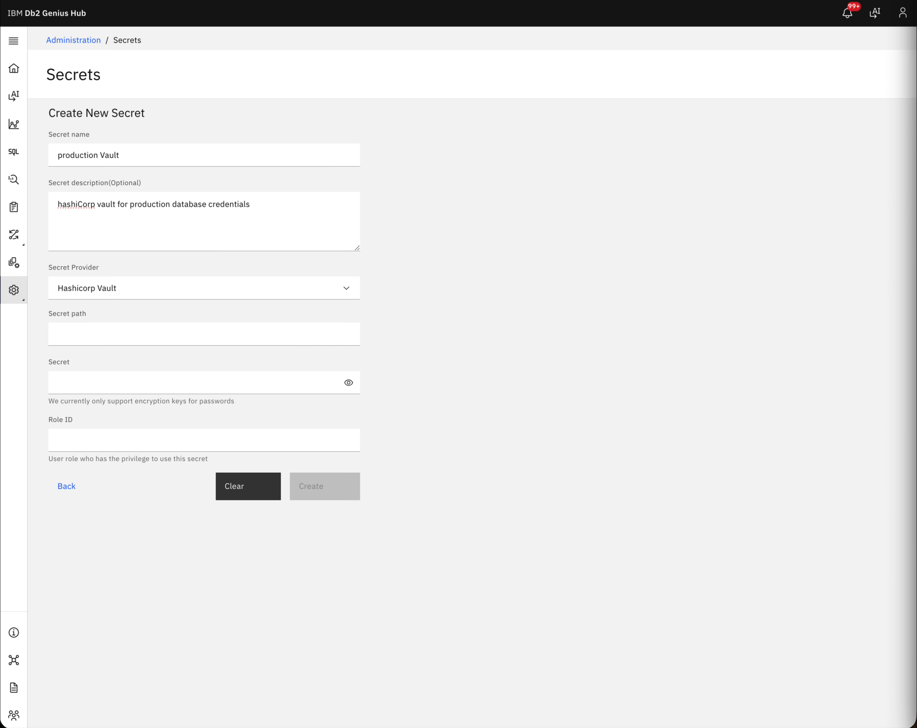
# Step: Paste the genius-hub/db-credentials Vault path, the secret and the Role ID from the note into the form
pyautogui.click(247, 331)
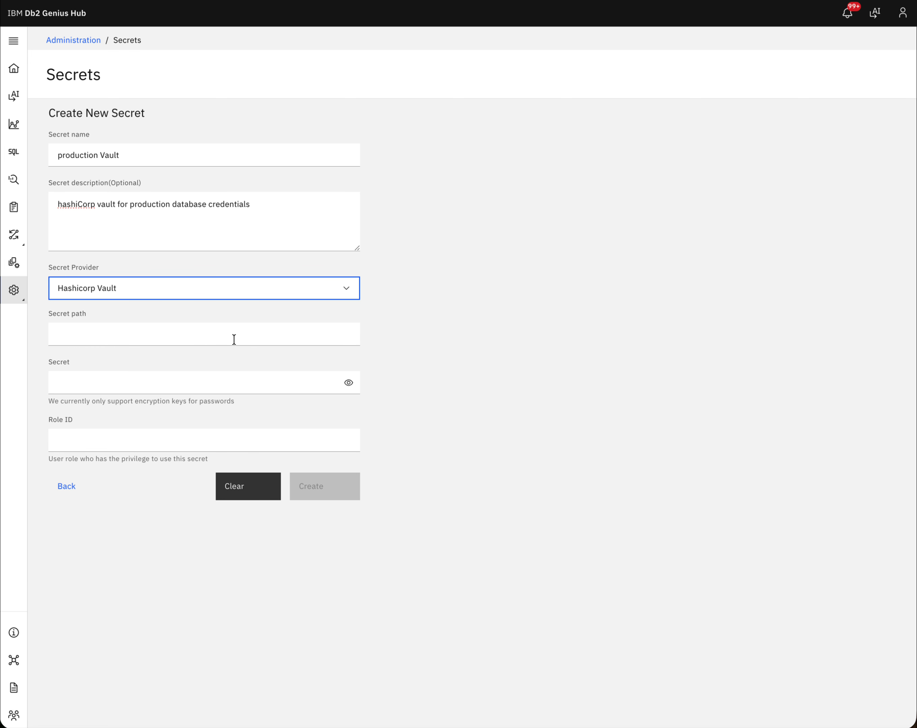
pyautogui.click(210, 336)
pyautogui.hotkey('ctrl', 'v')
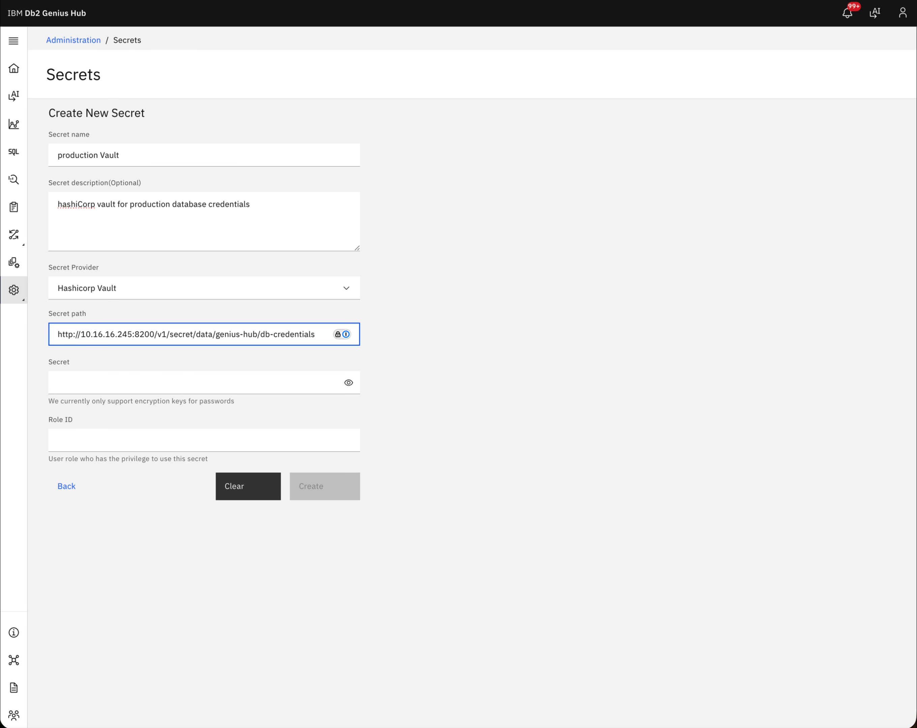
pyautogui.press('super+Tab')
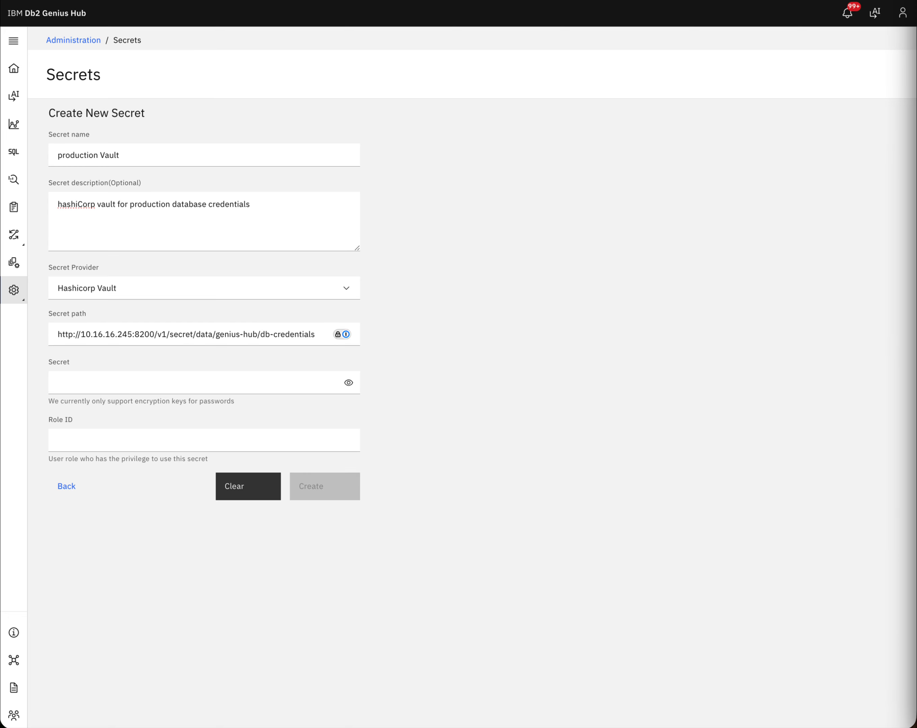
pyautogui.press('super+Tab')
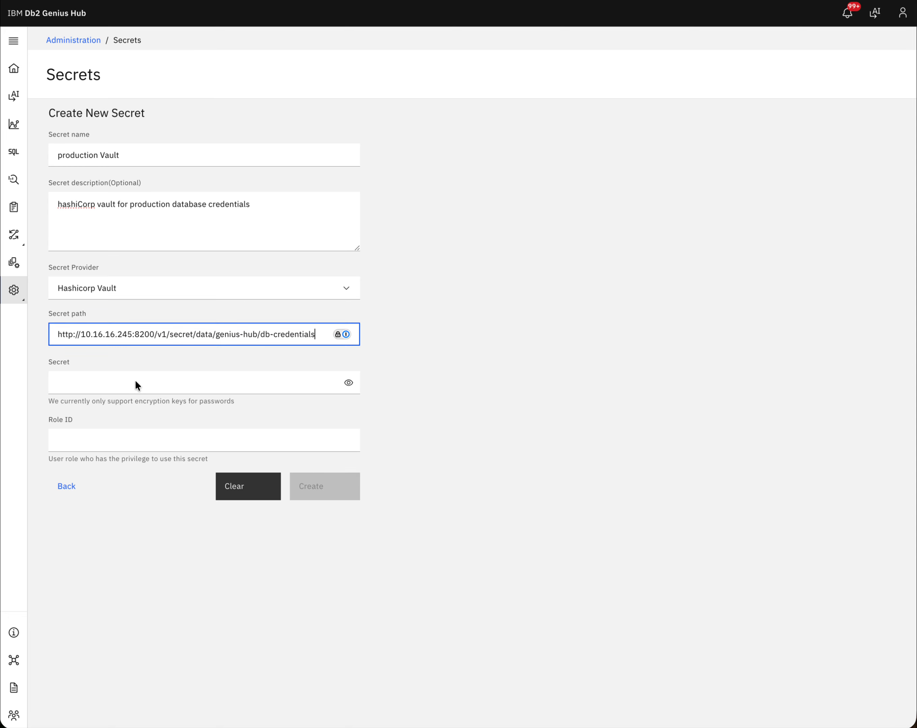
pyautogui.click(118, 389)
pyautogui.press('super+v')
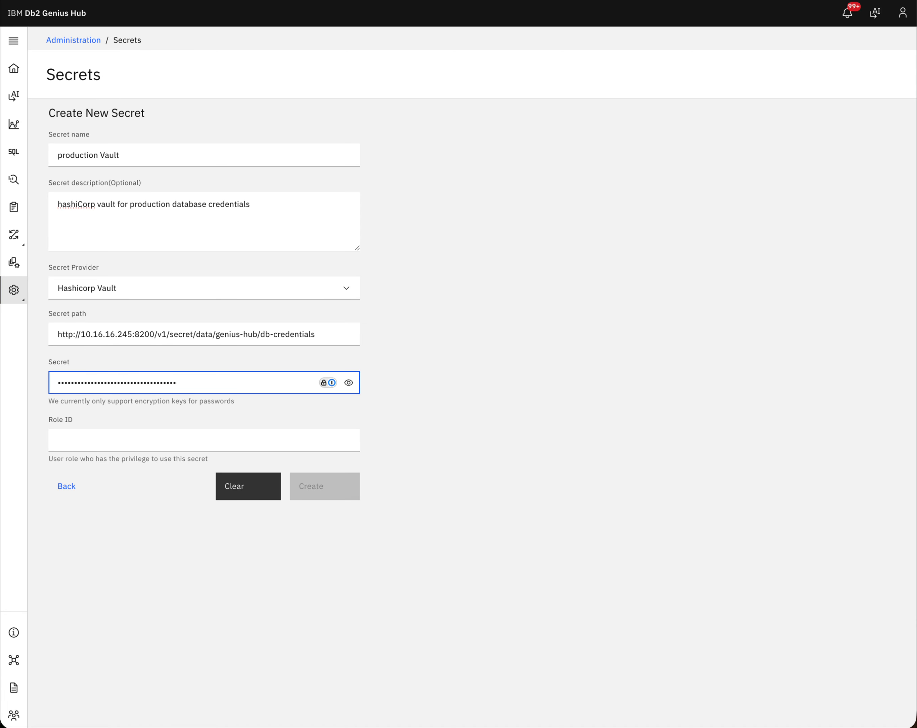
pyautogui.press('super+Tab')
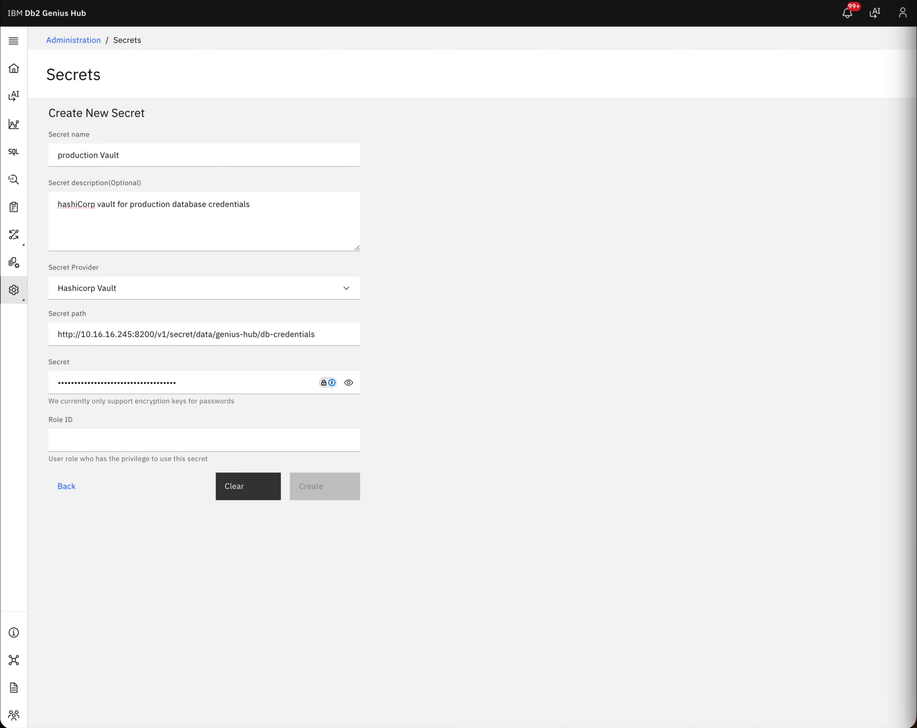
pyautogui.press('super+Tab')
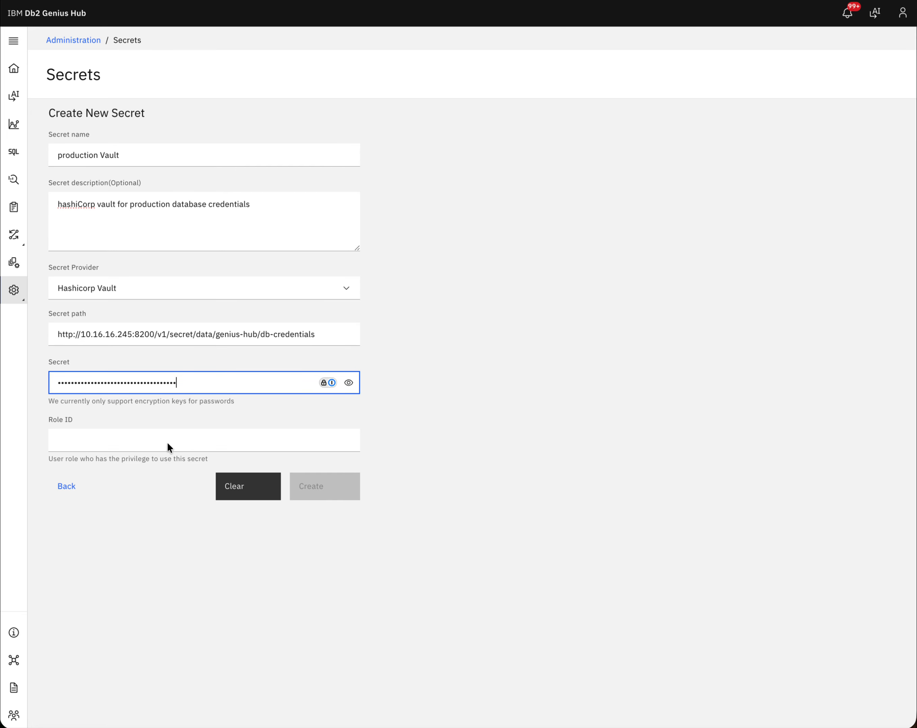
pyautogui.click(167, 441)
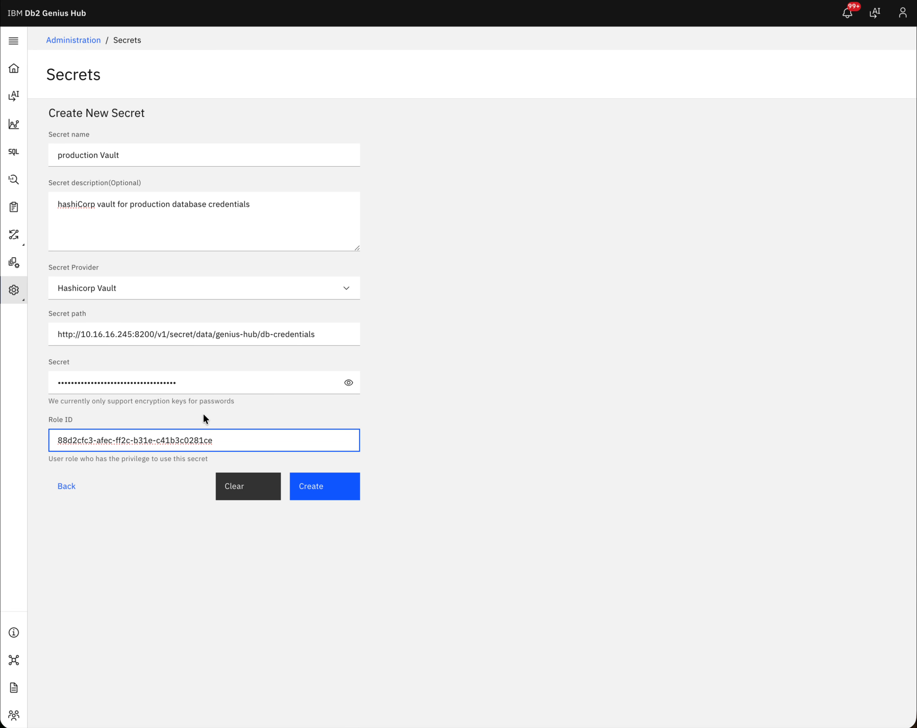
# Step: Create the production Vault HashiCorp Vault secret, then return to the Home dashboard
pyautogui.click(328, 493)
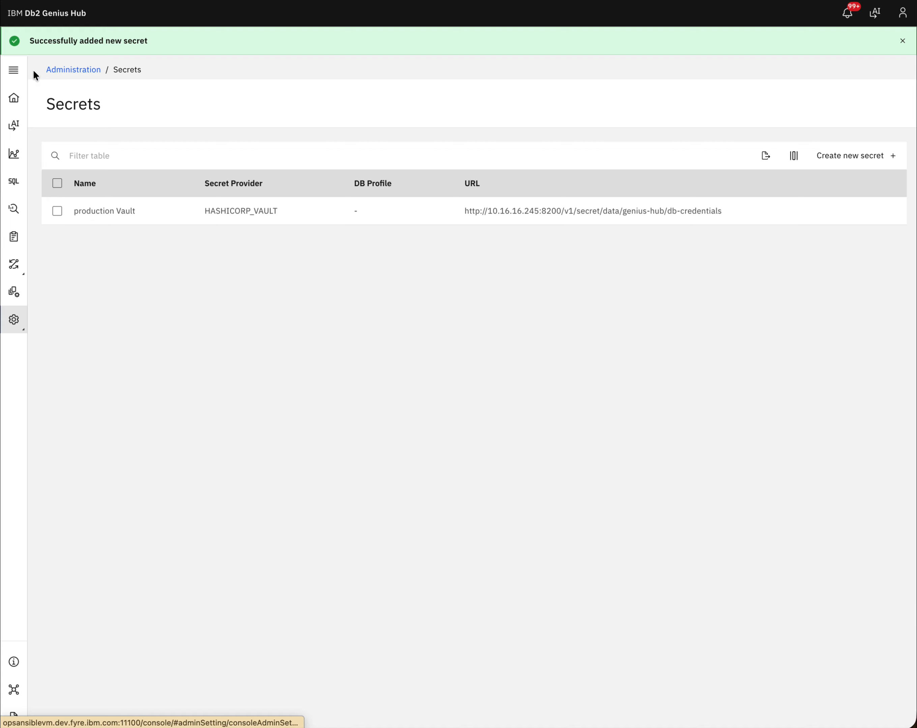
pyautogui.click(14, 102)
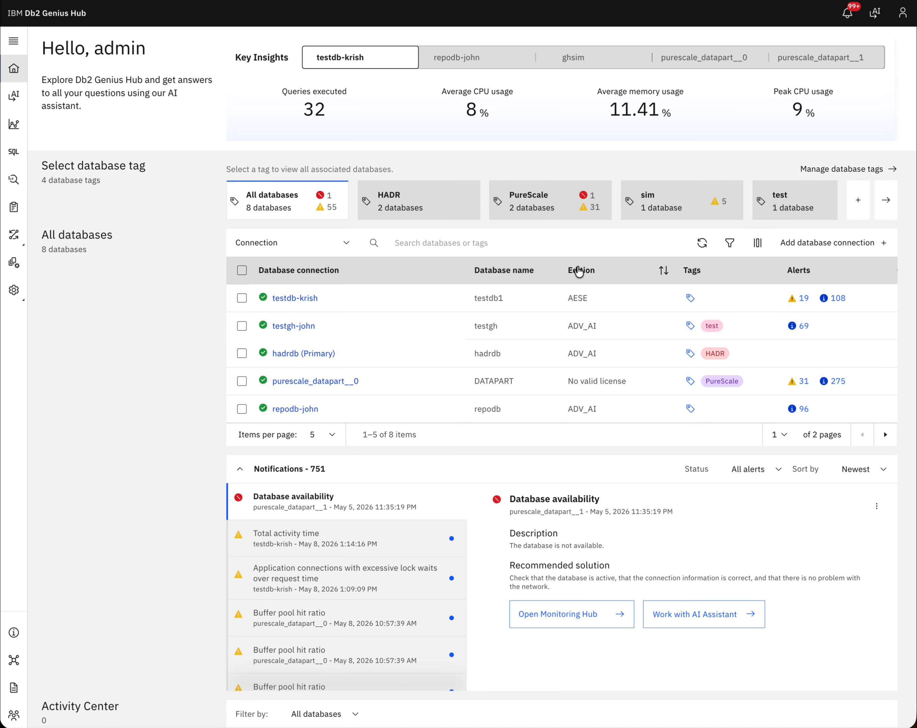
# Step: Start a new connection named test-vault-db and paste in the database host name
pyautogui.click(825, 246)
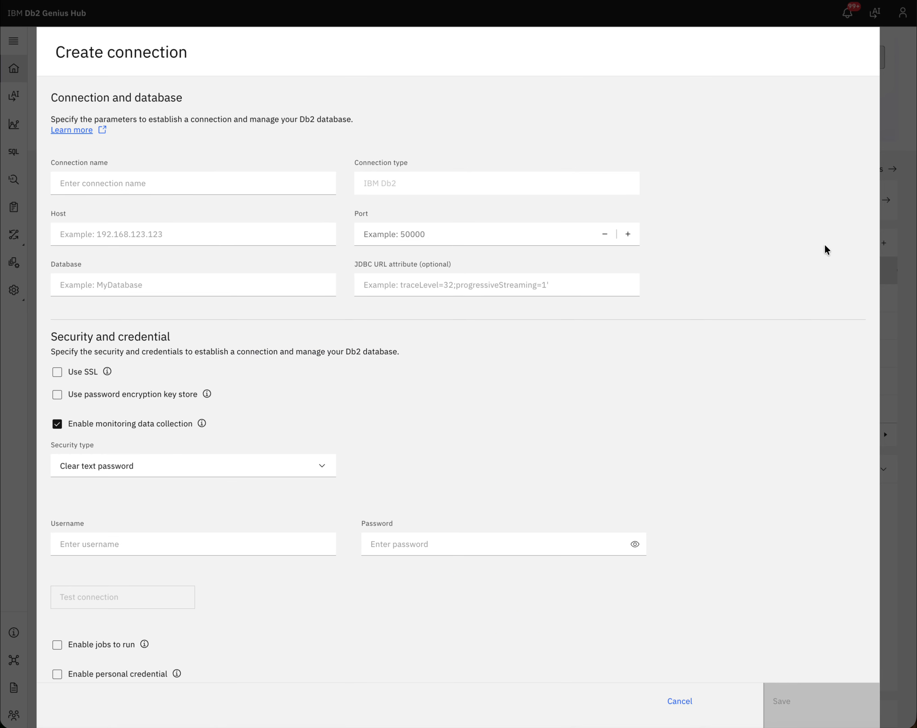
pyautogui.click(166, 176)
pyautogui.write('test')
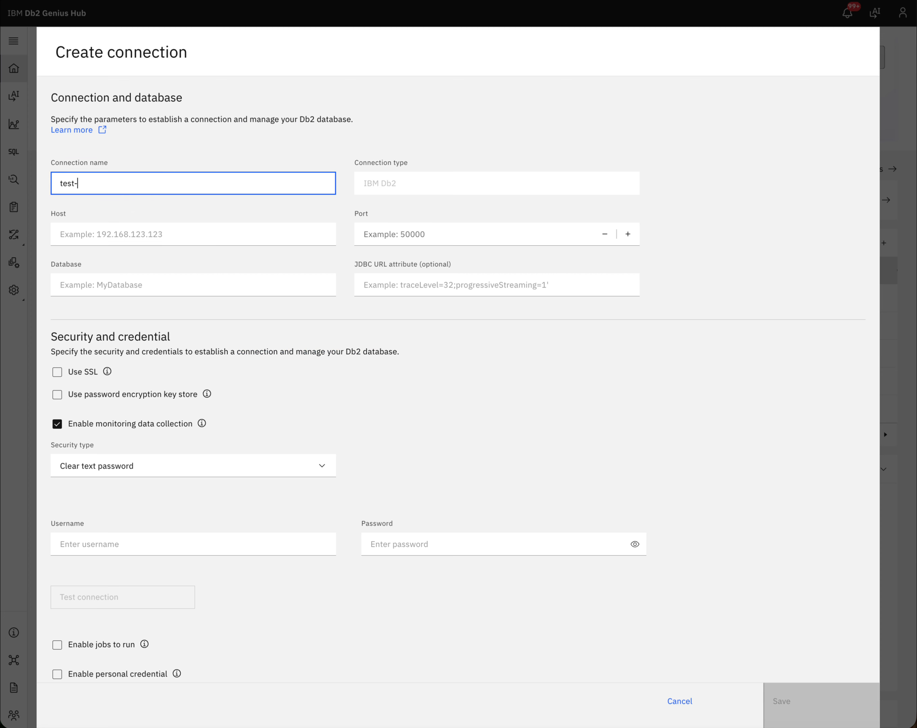
pyautogui.write('-vault-db')
pyautogui.click(100, 228)
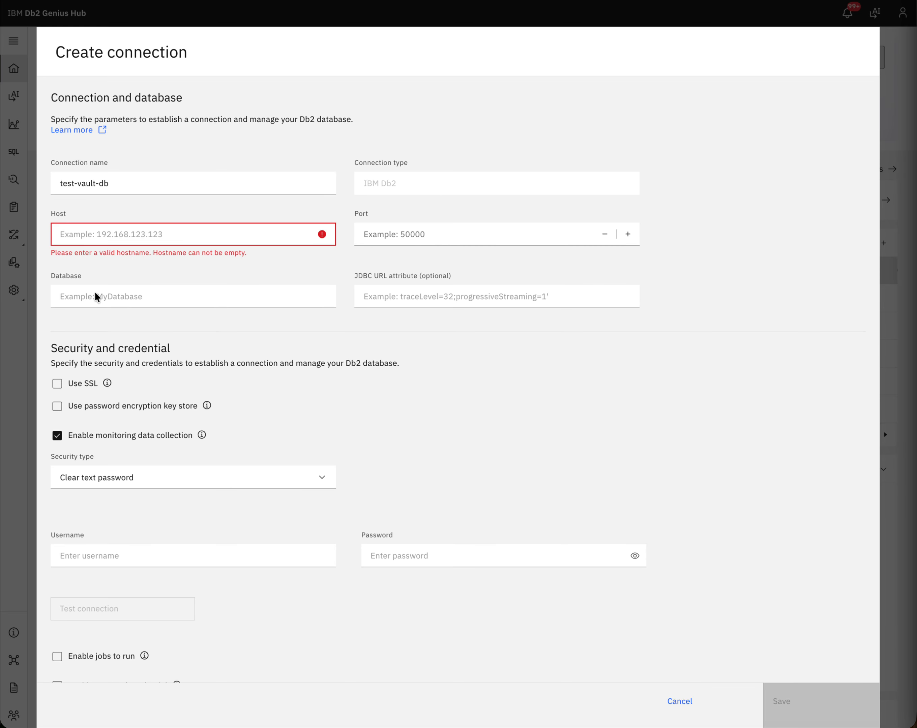
pyautogui.click(134, 235)
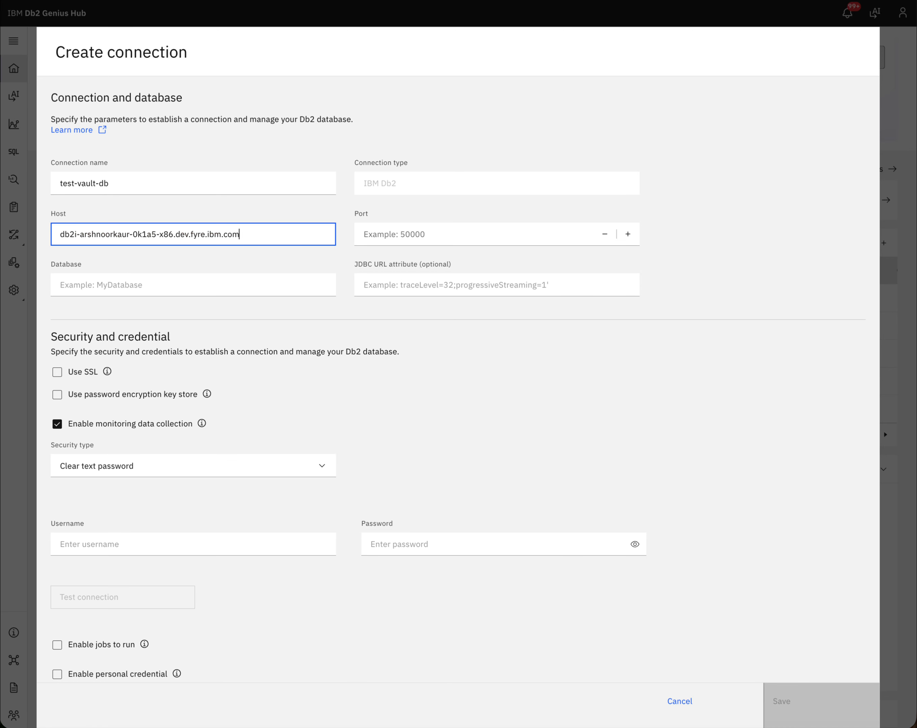
pyautogui.press('super+Tab')
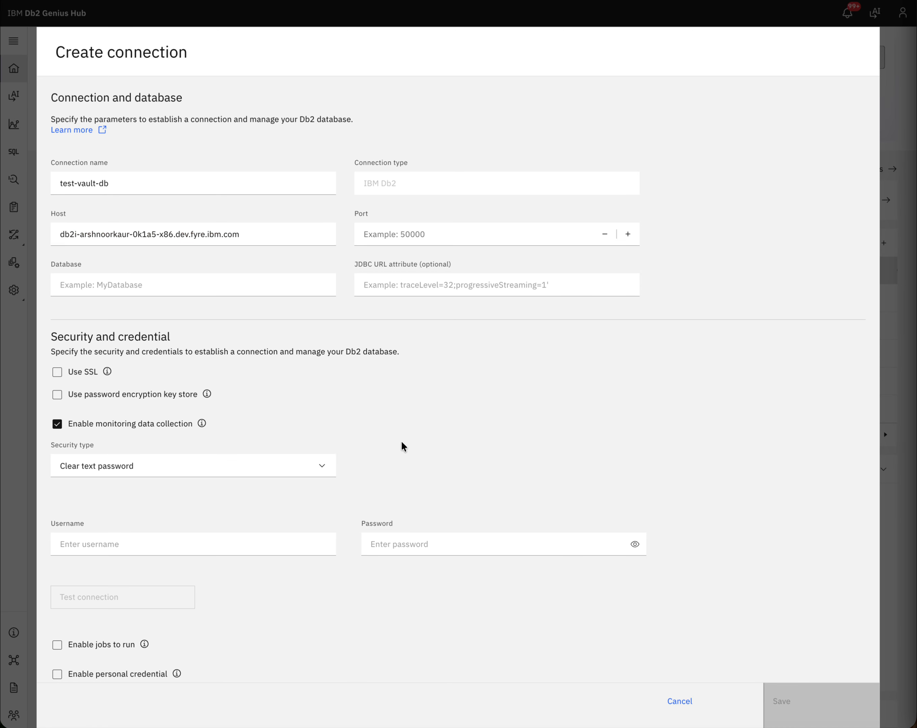
pyautogui.press('super+Tab')
# Step: Enter port 60000 and database TESTDB for the connection
pyautogui.click(465, 240)
pyautogui.write('60000')
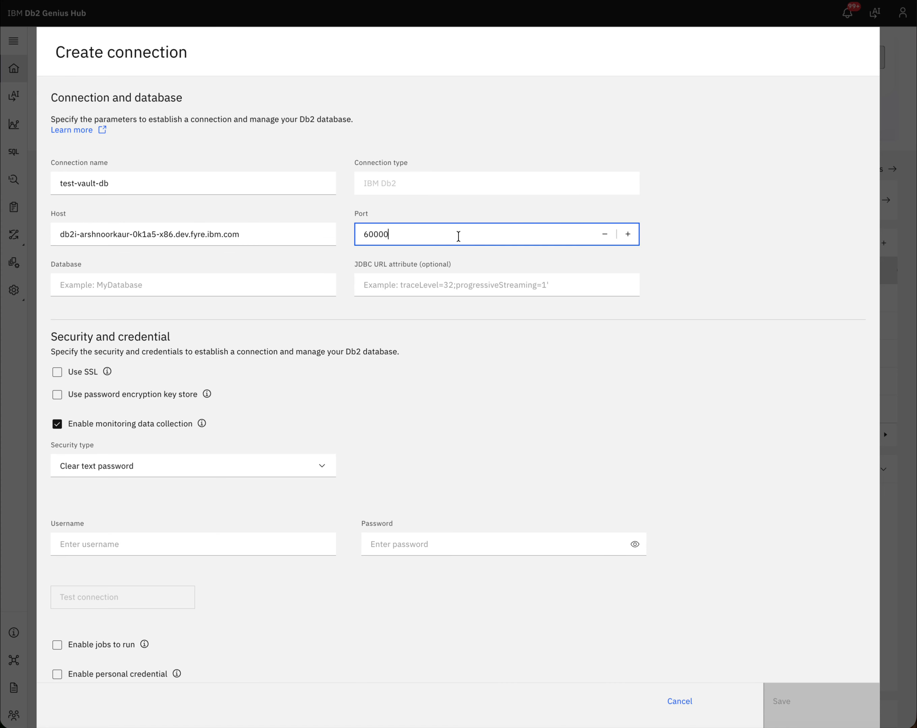
pyautogui.click(185, 290)
pyautogui.write('TESTDB')
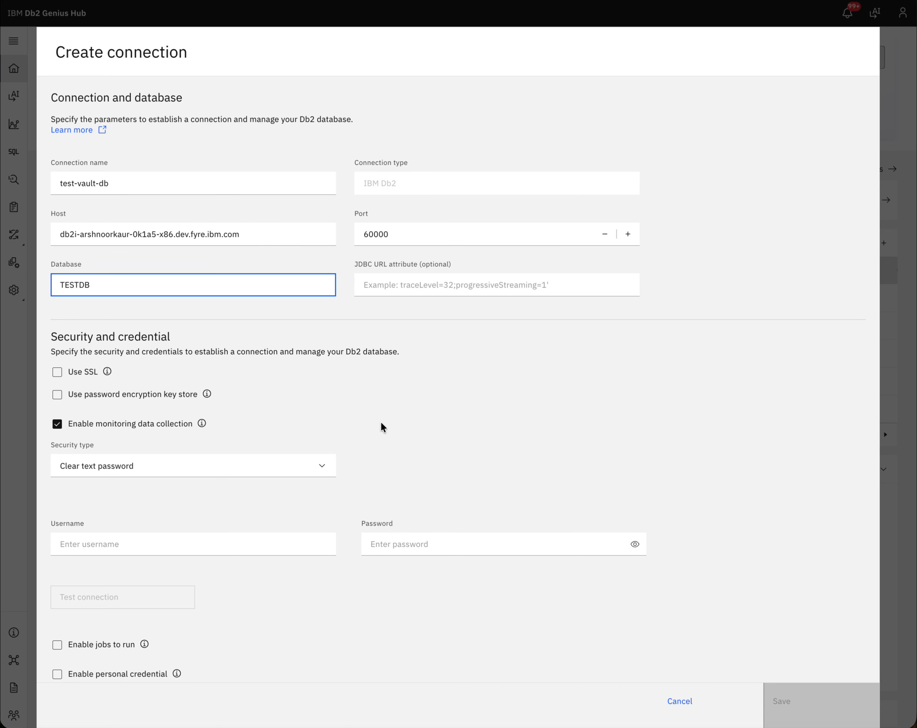
pyautogui.scroll(-1, 364, 420)
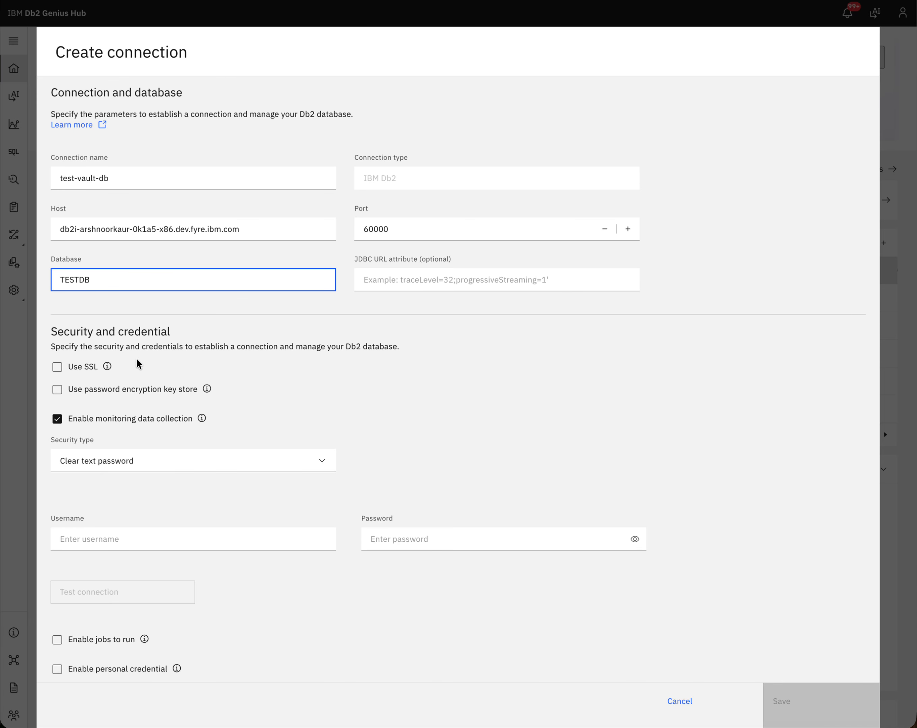
# Step: Enable the password encryption key store, keeping production Vault - HASHICORP_VAULT selected
pyautogui.click(57, 391)
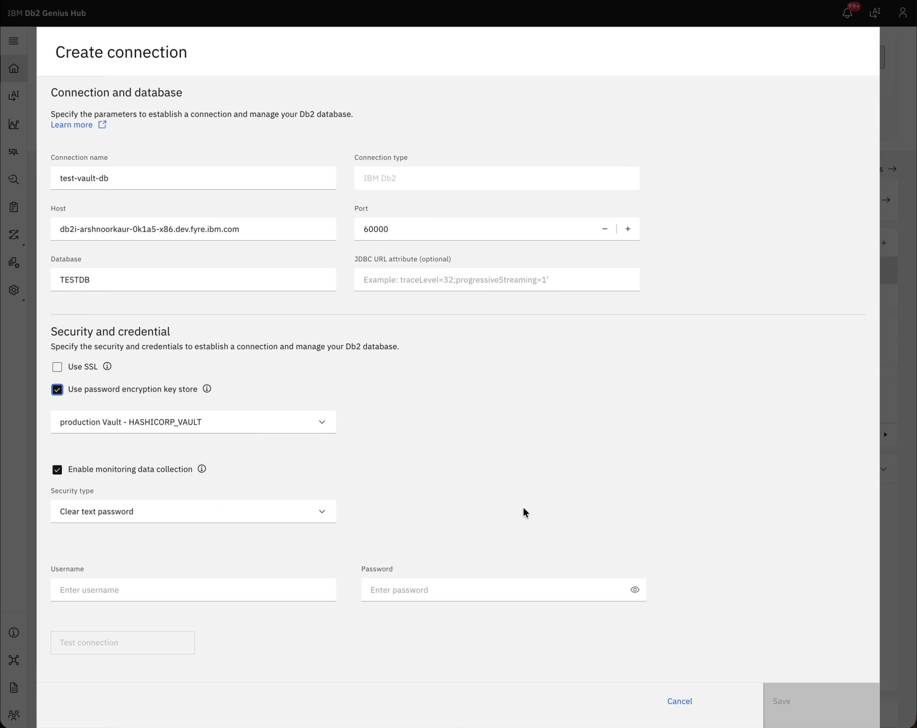
pyautogui.scroll(-1, 409, 528)
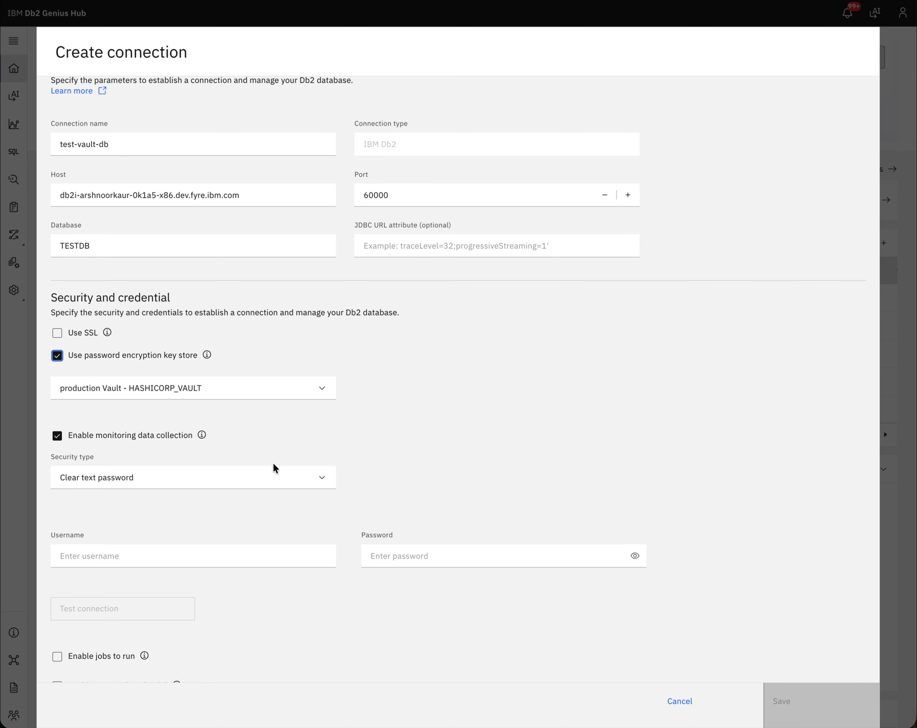
pyautogui.scroll(-2, 225, 542)
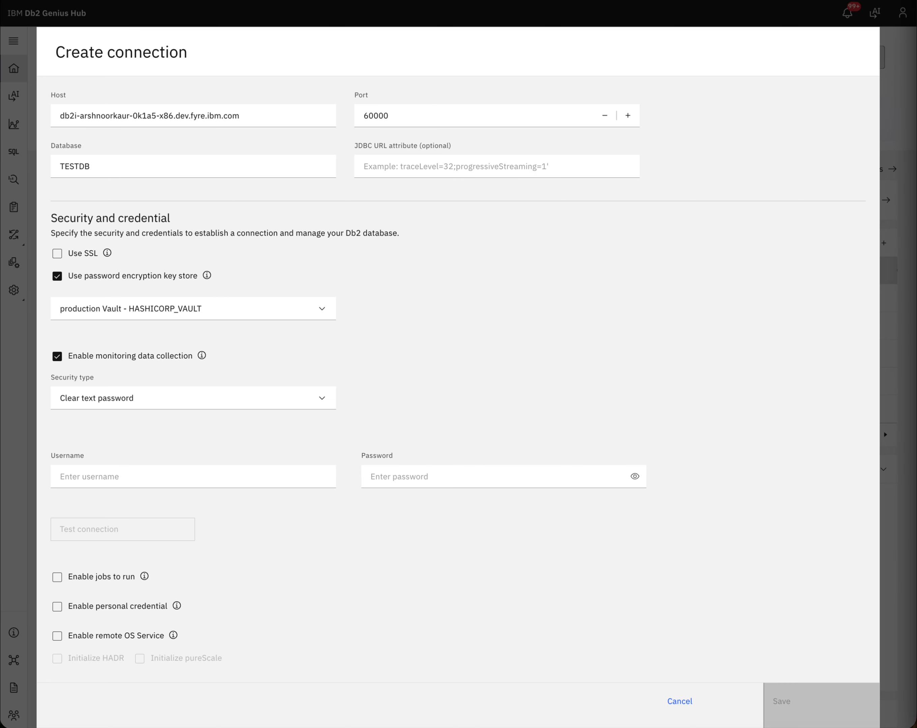
# Step: Enter the database username and paste in the password
pyautogui.click(112, 480)
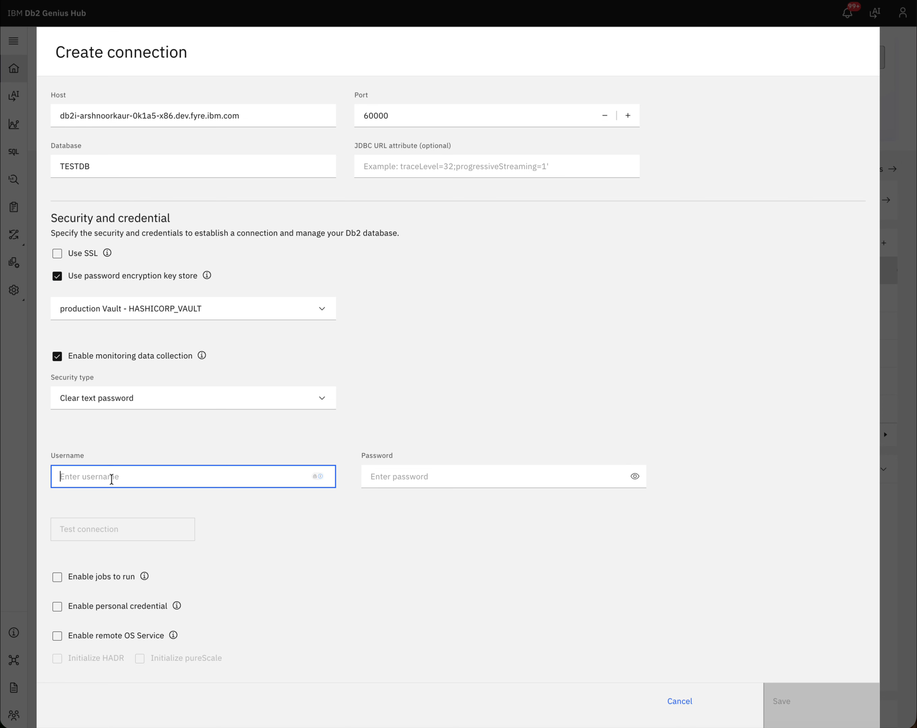
pyautogui.write('arshnoor')
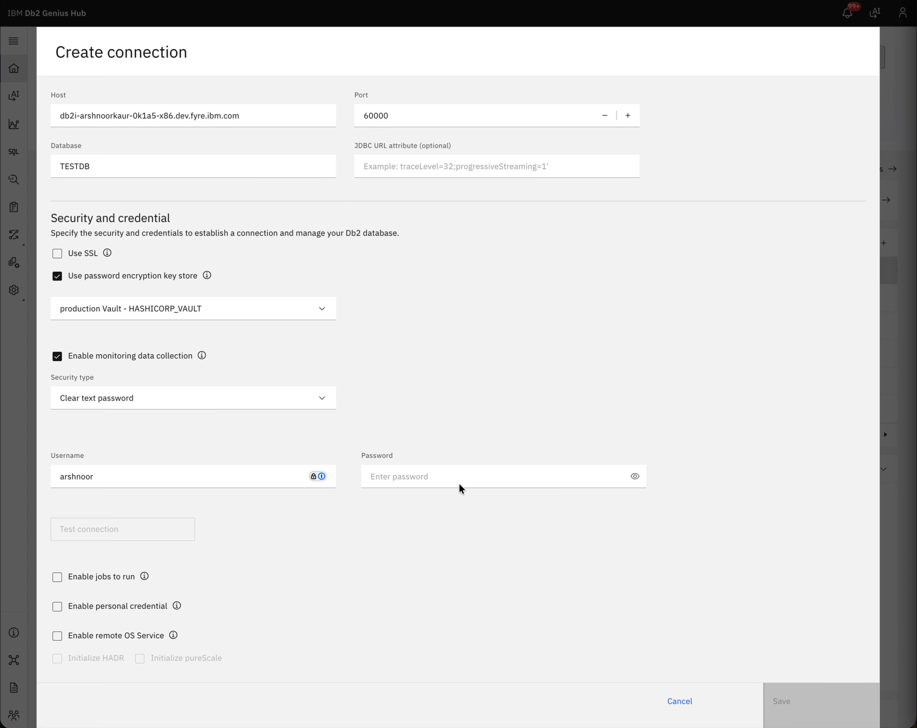
pyautogui.click(446, 474)
pyautogui.hotkey('ctrl', 'v')
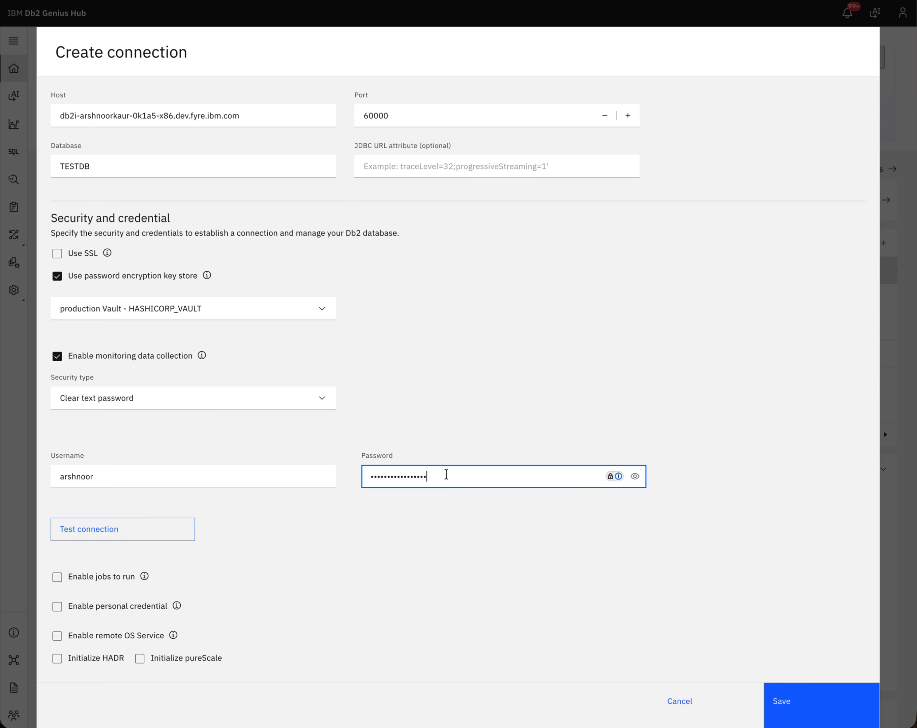
# Step: Test the connection and confirm it connects to test-vault-db successfully
pyautogui.scroll(-1, 578, 525)
pyautogui.scroll(-1, 578, 525)
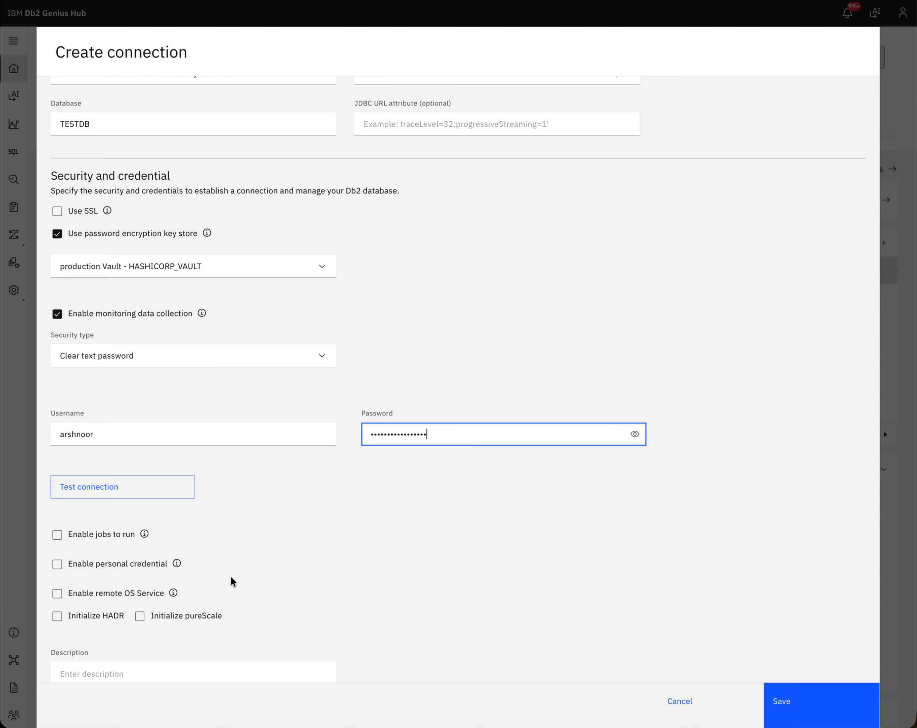
pyautogui.click(142, 489)
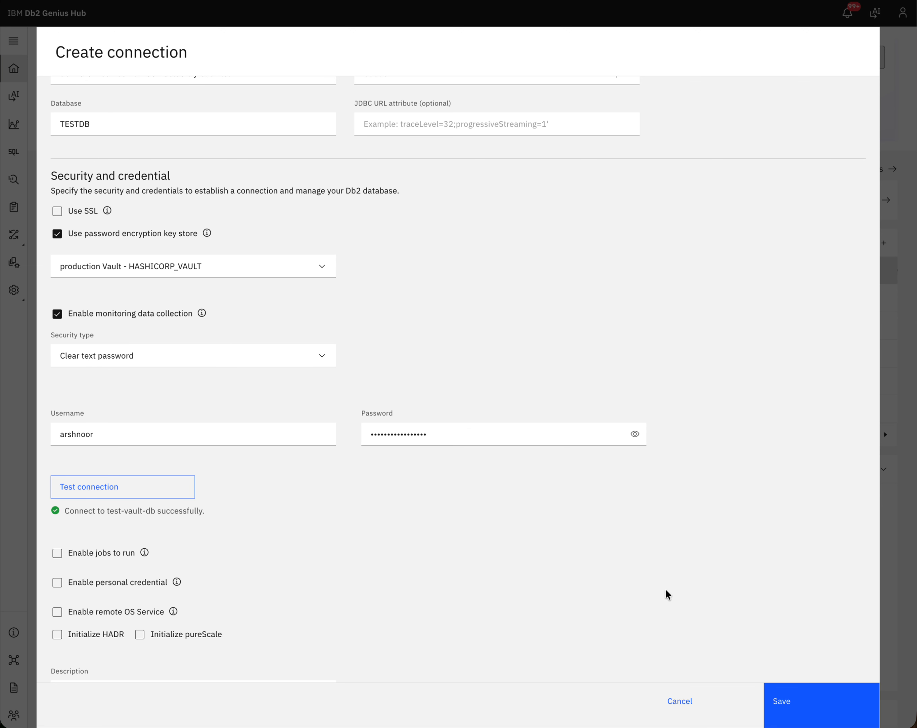
pyautogui.scroll(-4, 667, 594)
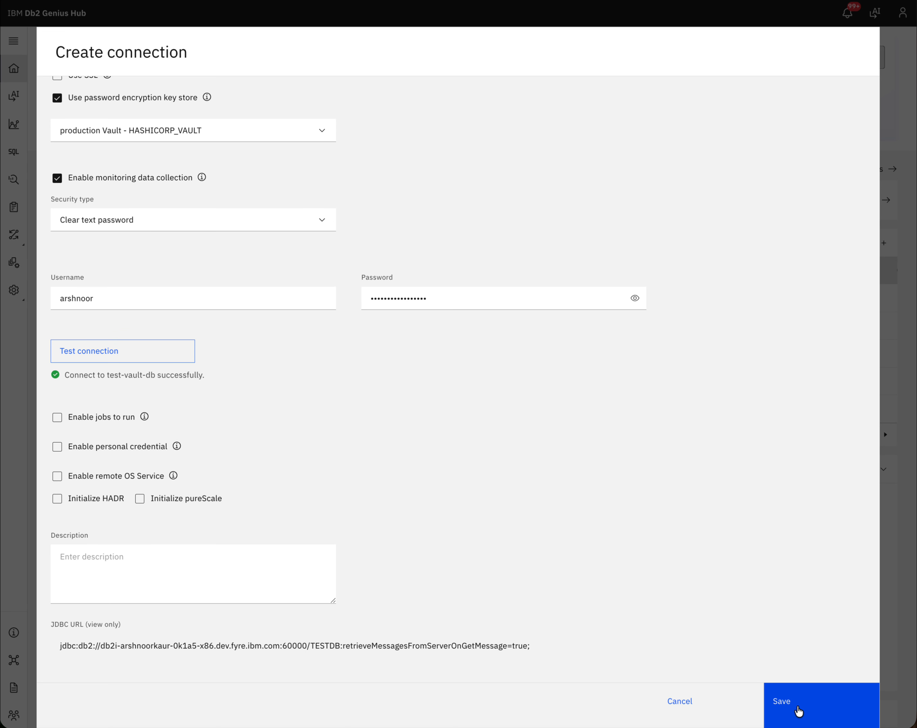
# Step: Save test-vault-db, refresh the database list and show 100 items per page to find it
pyautogui.click(797, 702)
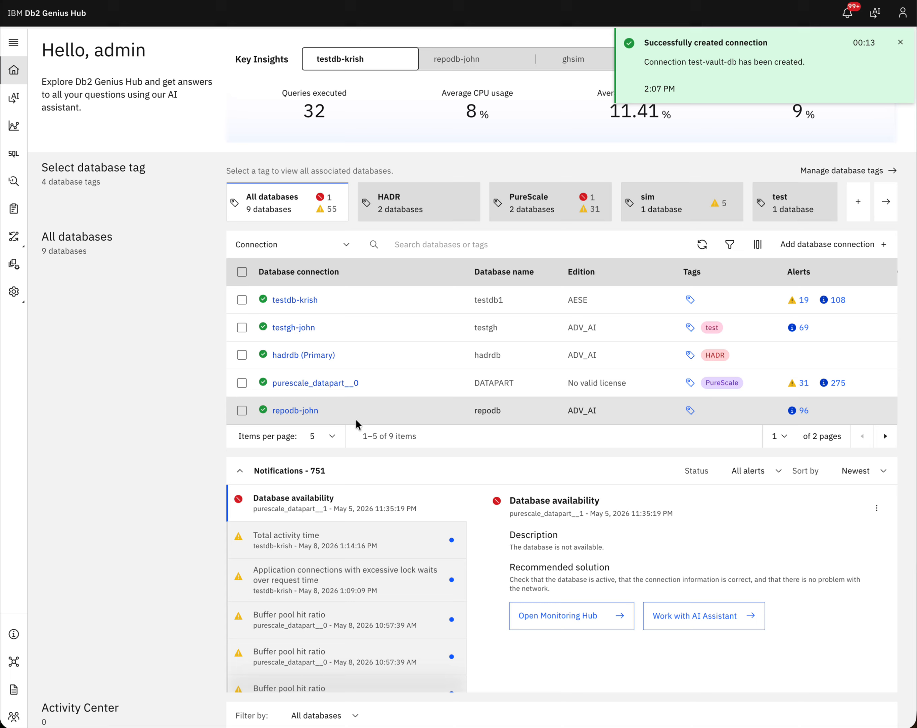
pyautogui.click(702, 247)
pyautogui.click(331, 439)
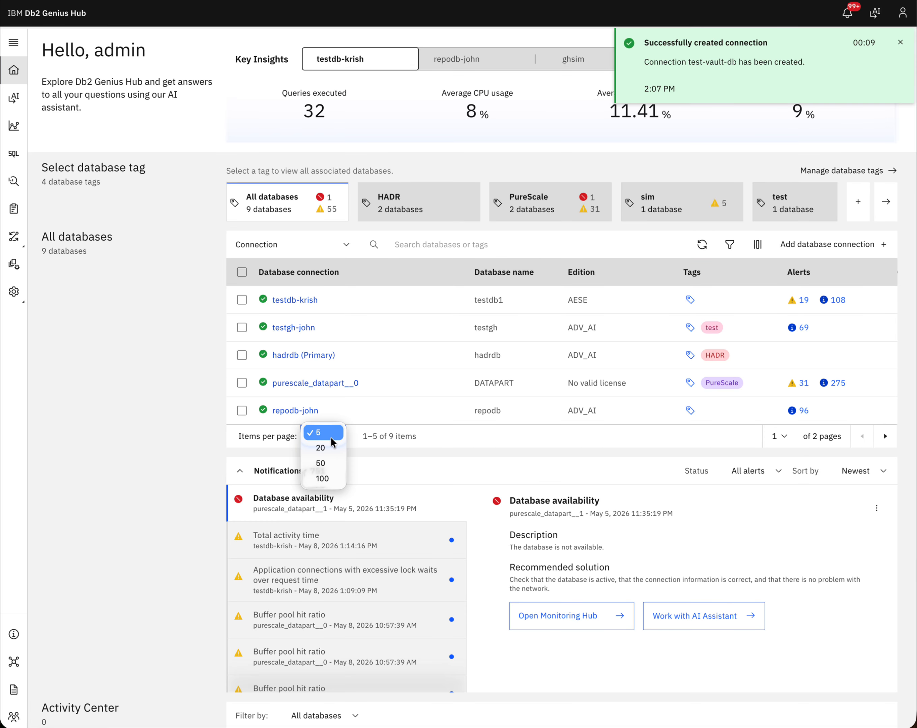
pyautogui.click(326, 473)
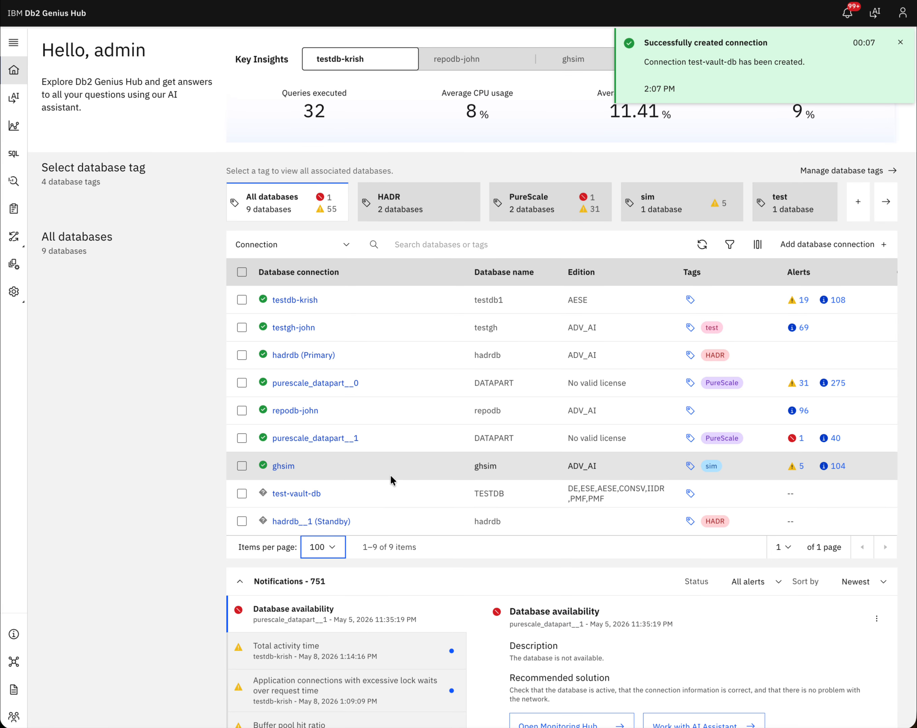
pyautogui.scroll(-1, 390, 475)
pyautogui.scroll(-1, 392, 442)
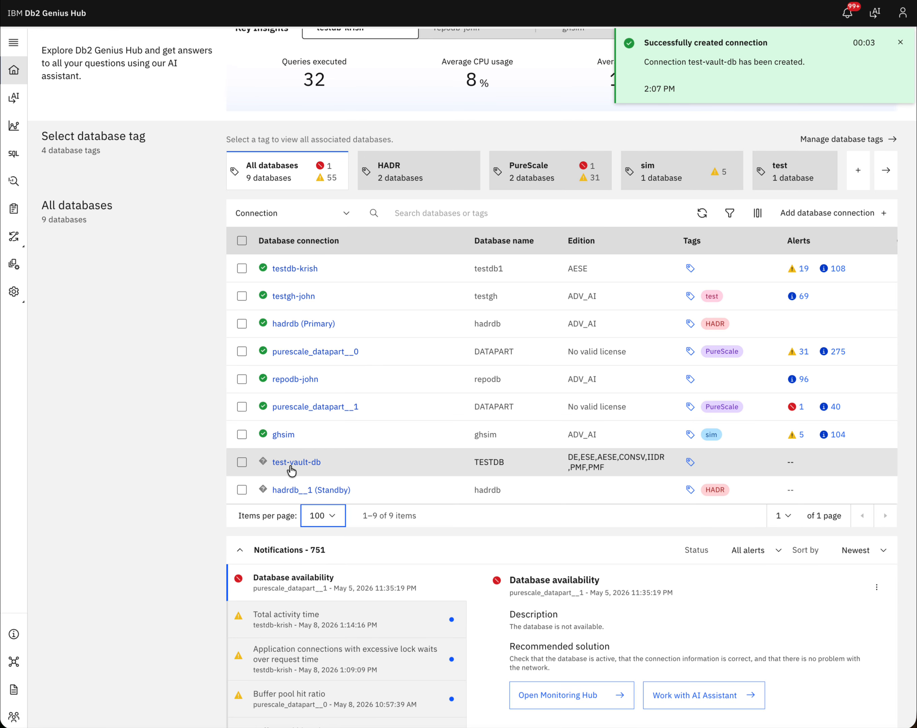
pyautogui.moveTo(263, 462)
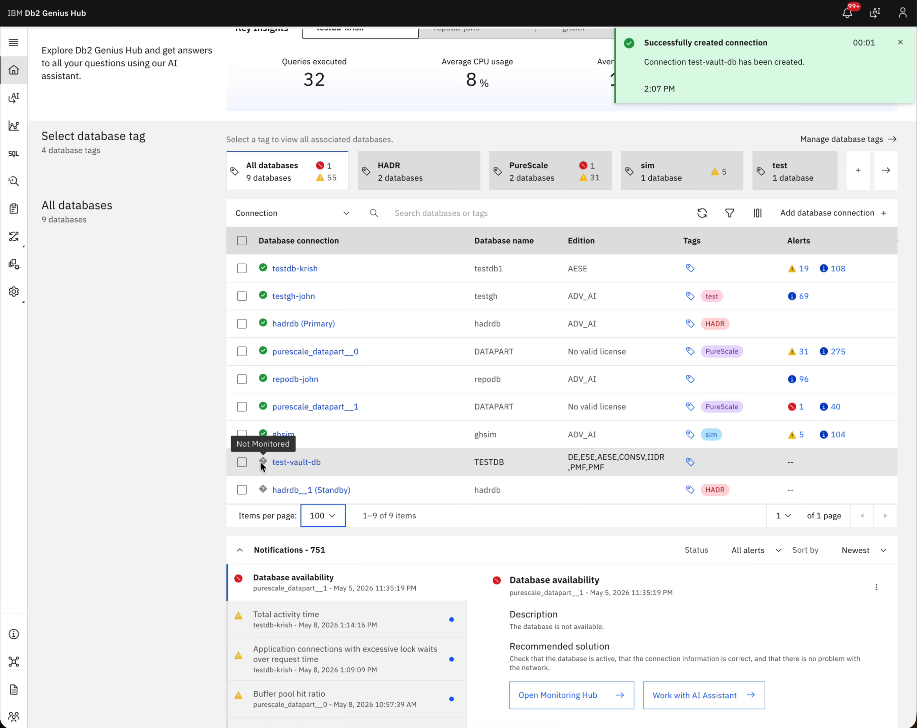